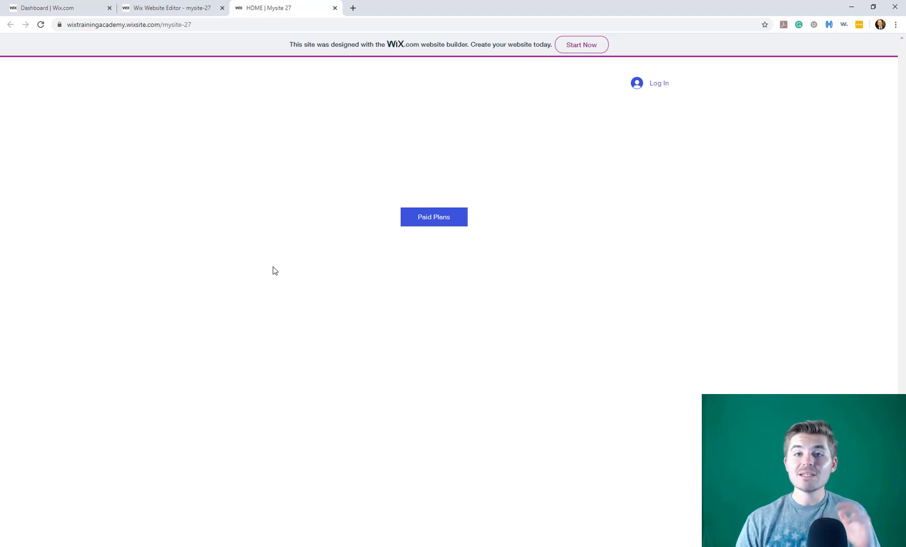
- Preview the paid plan flow on the live site up to the Silver plan's sign-up form, and close the form
{"action": "left_click", "coordinate": [431, 225]}
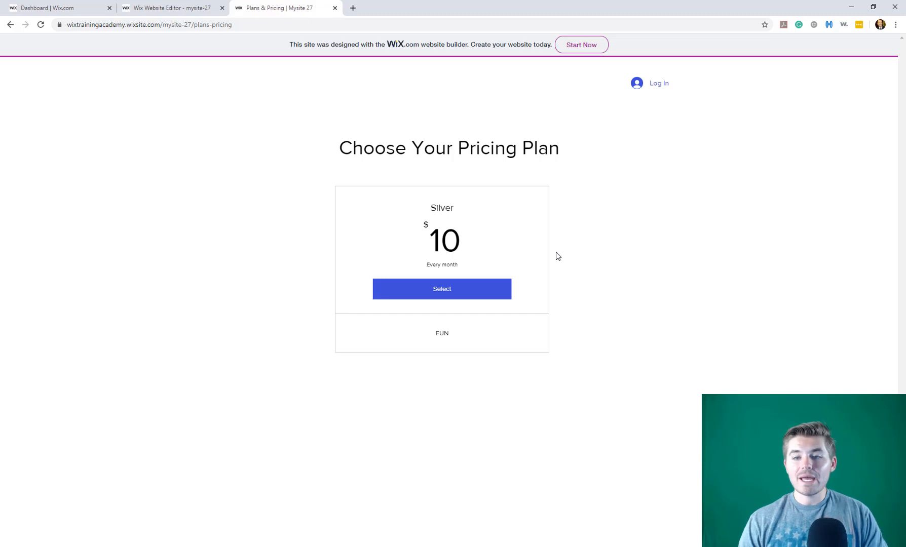
{"action": "left_click", "coordinate": [459, 299]}
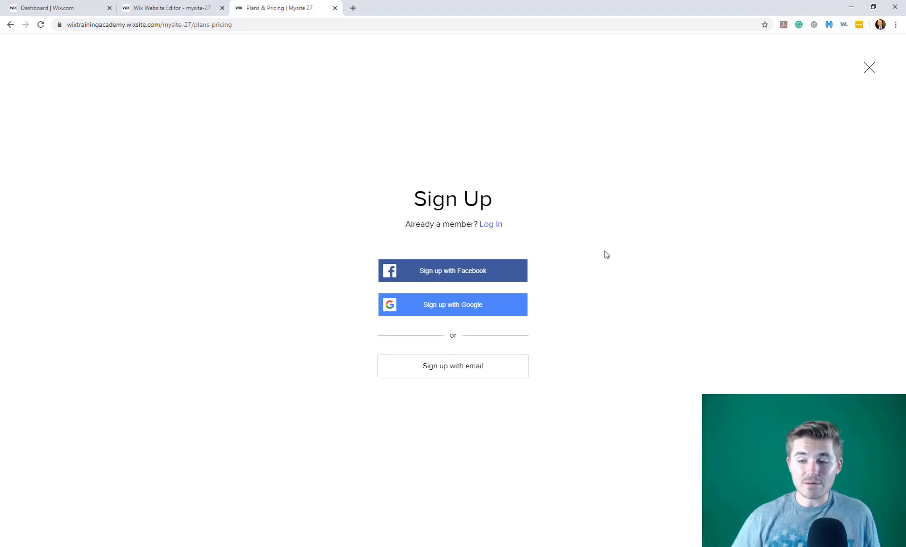
{"action": "left_click", "coordinate": [870, 74]}
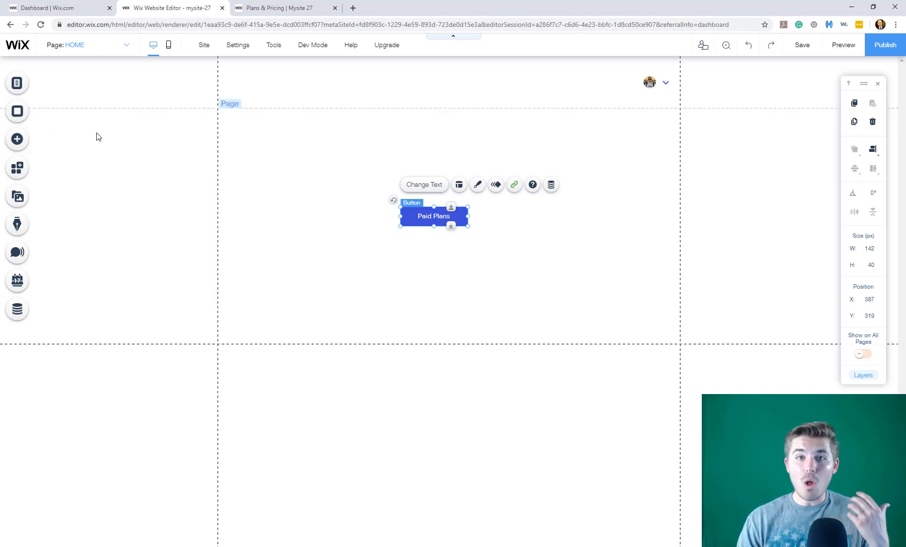
- Review the member elements that can be added to the page in the website editor
{"action": "left_click", "coordinate": [18, 141]}
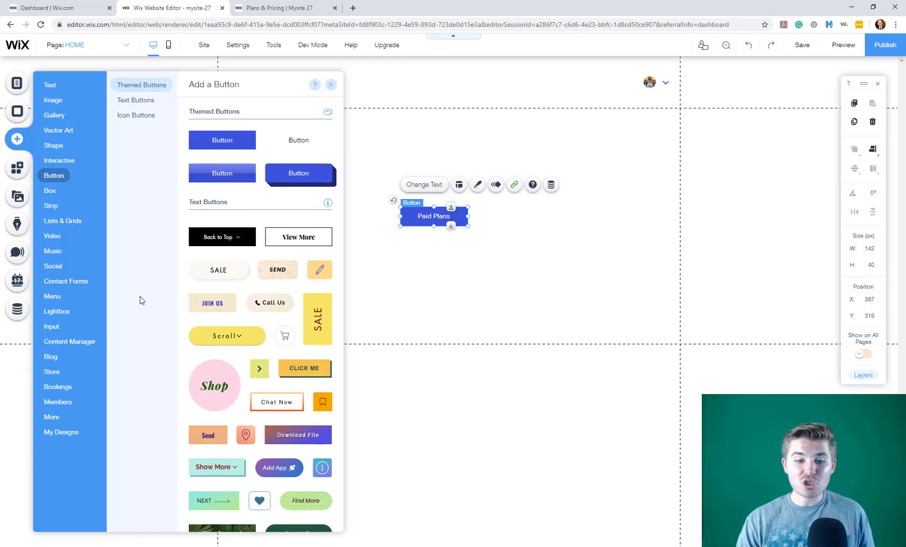
{"action": "left_click", "coordinate": [62, 403]}
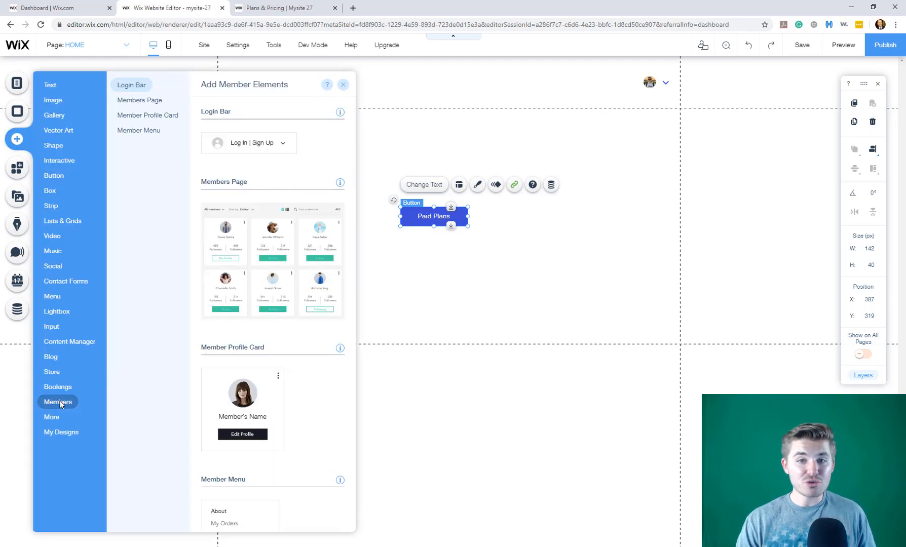
{"action": "left_click", "coordinate": [344, 85]}
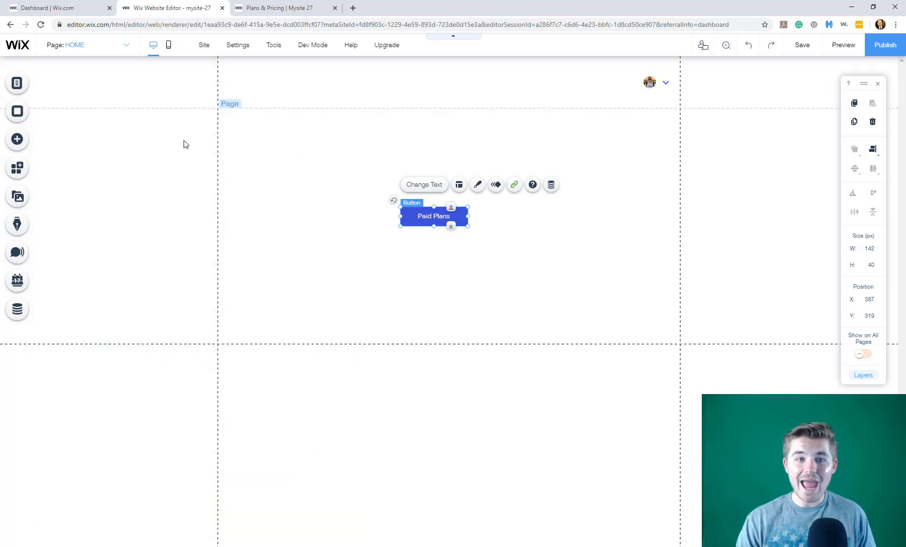
- Open the My Account member page in the editor to view its contents
{"action": "left_click", "coordinate": [18, 85]}
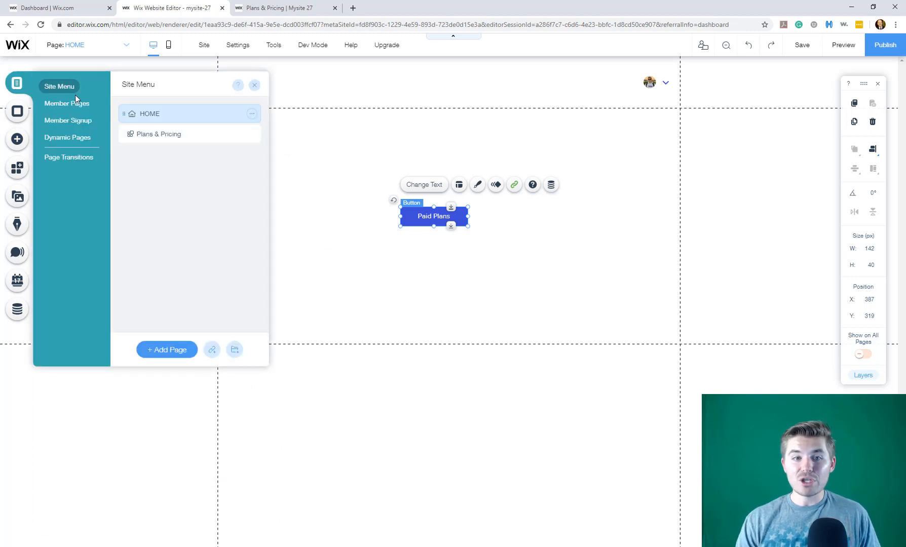
{"action": "left_click", "coordinate": [71, 108]}
{"action": "left_click", "coordinate": [171, 115]}
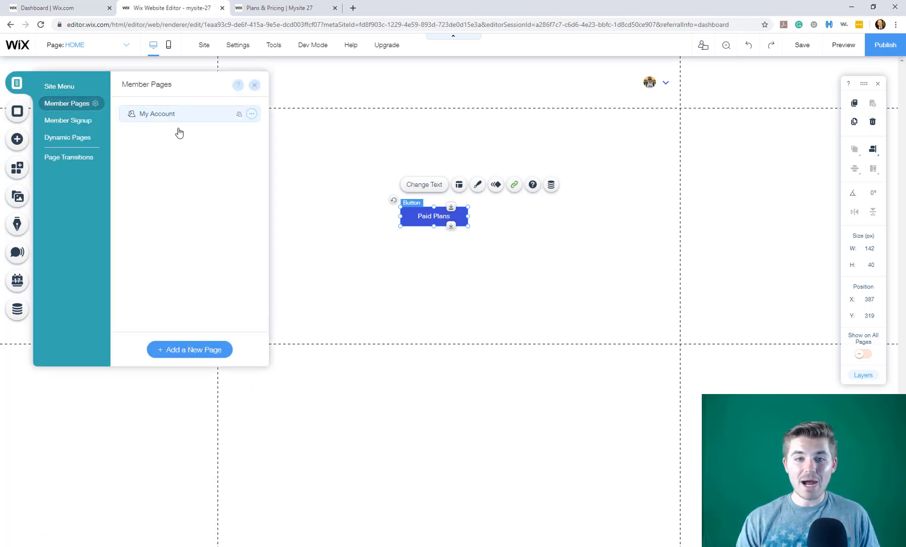
{"action": "left_click", "coordinate": [256, 87]}
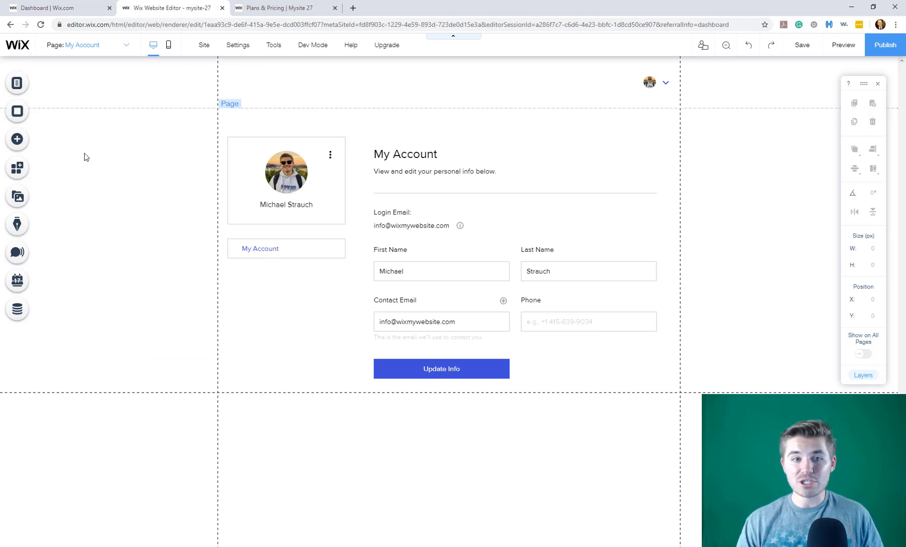
{"action": "left_click", "coordinate": [10, 82]}
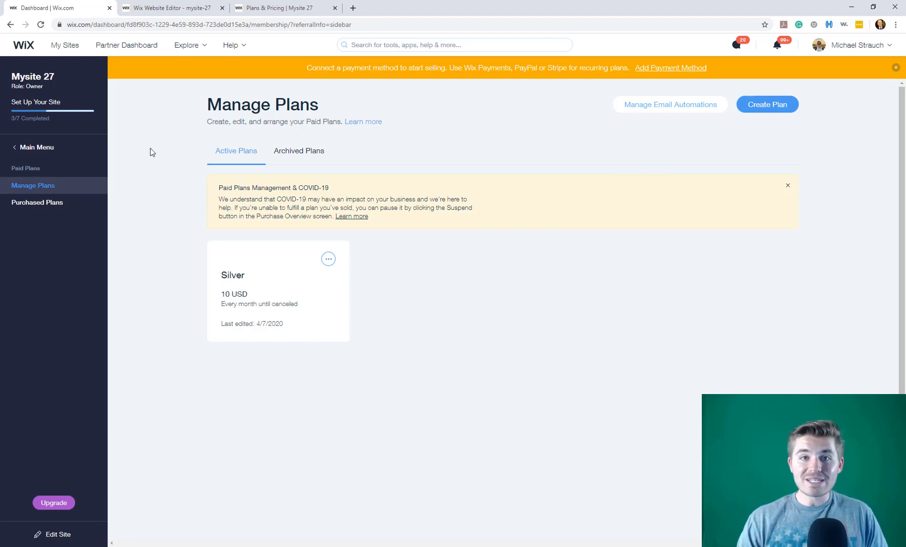
- Open the Plans & Pricing page in the website editor and bring up plan management for its pricing widget
{"action": "left_click", "coordinate": [171, 9]}
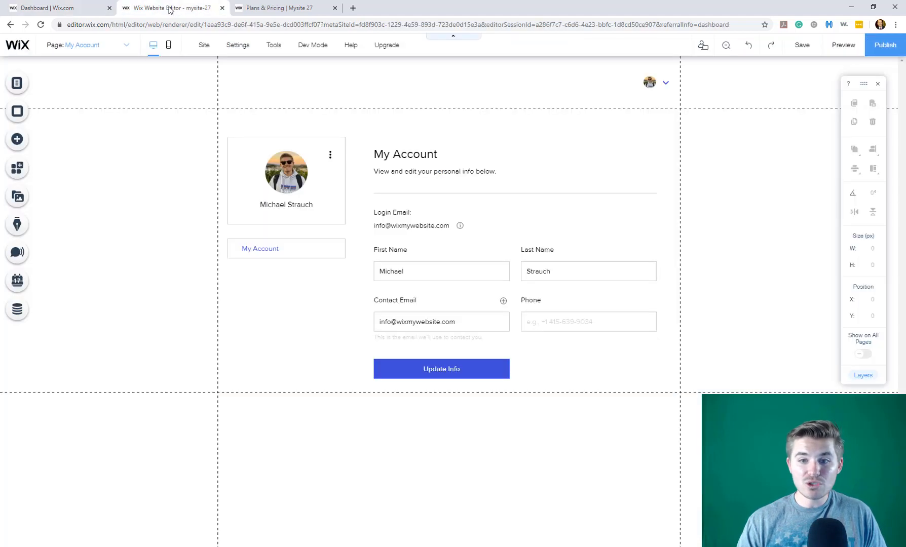
{"action": "left_click", "coordinate": [22, 89]}
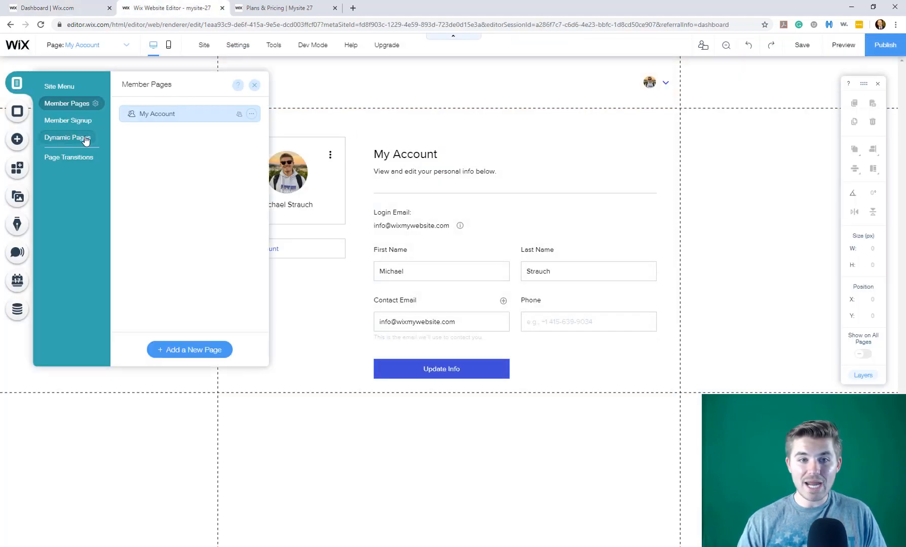
{"action": "left_click", "coordinate": [59, 89]}
{"action": "left_click", "coordinate": [183, 135]}
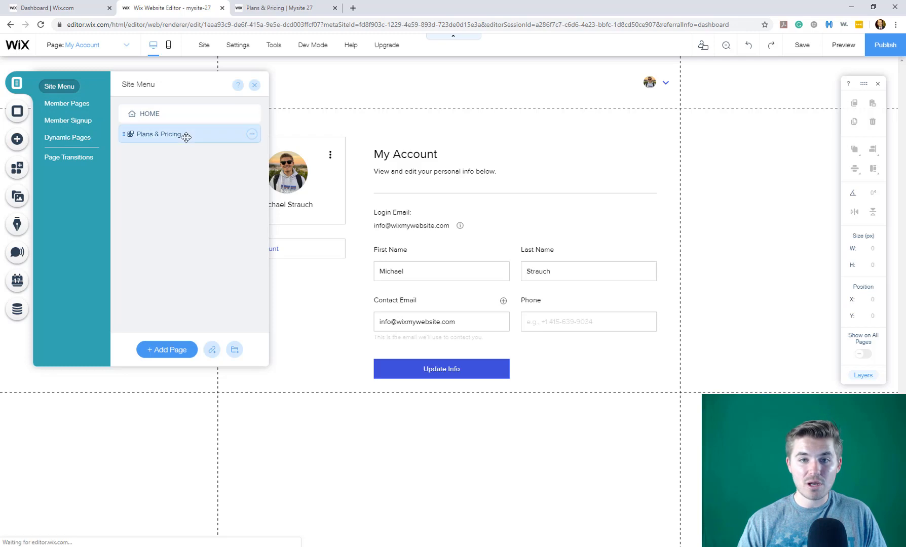
{"action": "left_click", "coordinate": [254, 85]}
{"action": "left_click", "coordinate": [287, 175]}
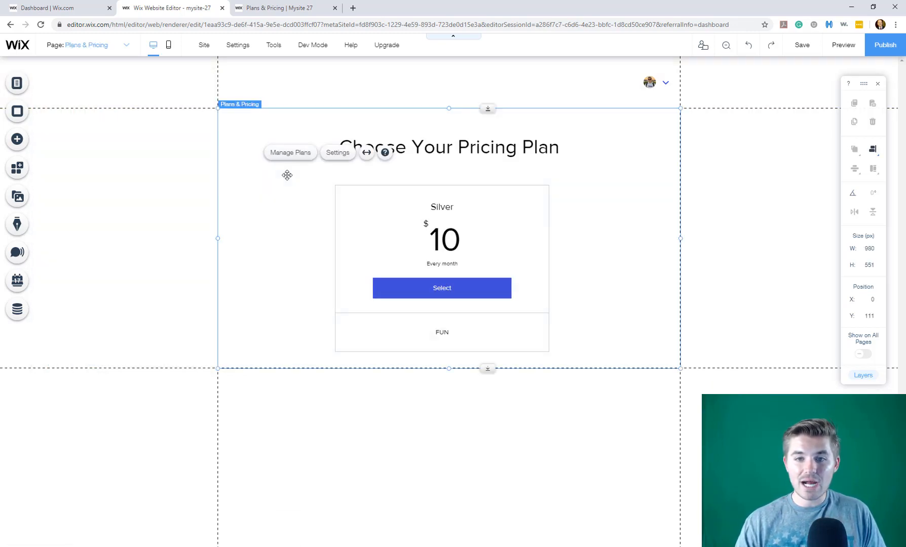
{"action": "left_click", "coordinate": [289, 156]}
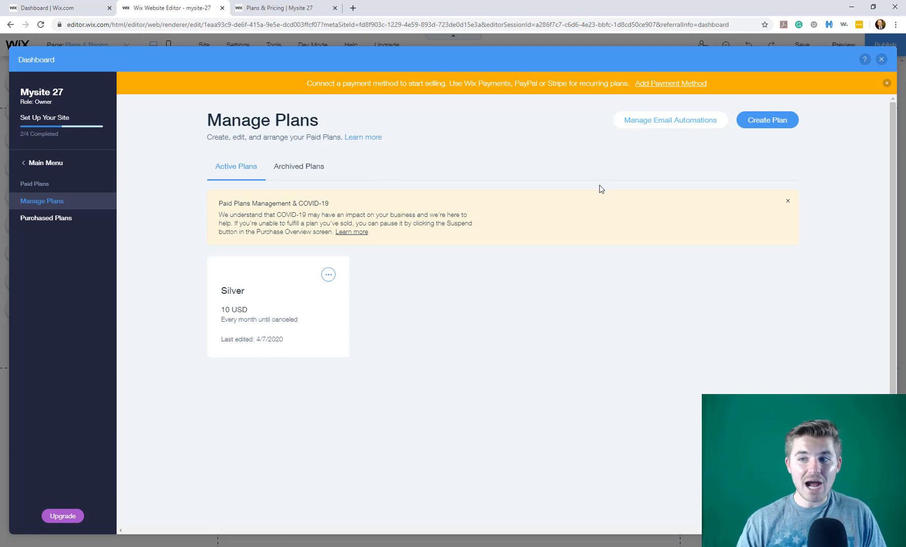
- Start a new paid plan with a blank benefit line and One-time Payment pricing to explore the plan's options
{"action": "left_click", "coordinate": [759, 124]}
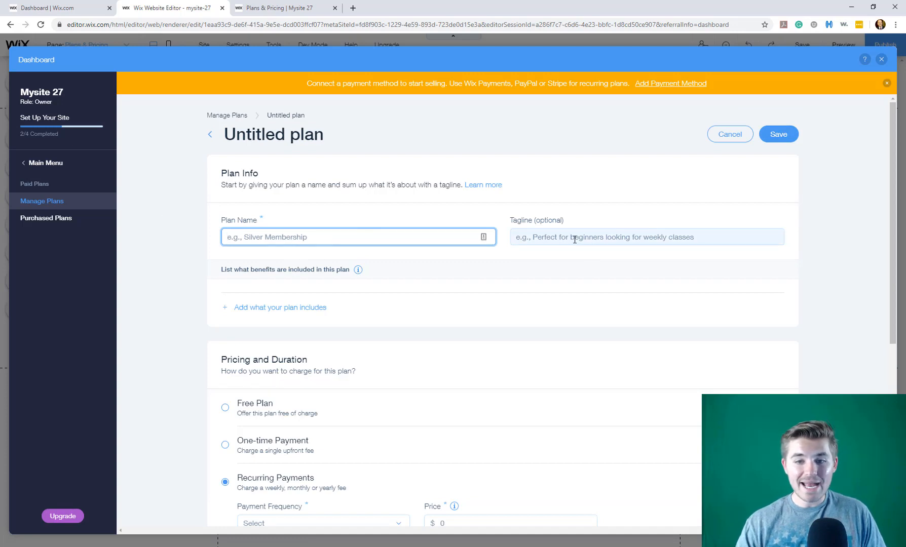
{"action": "scroll", "coordinate": [394, 287], "scroll_direction": "down", "scroll_amount": 2}
{"action": "left_click", "coordinate": [278, 212]}
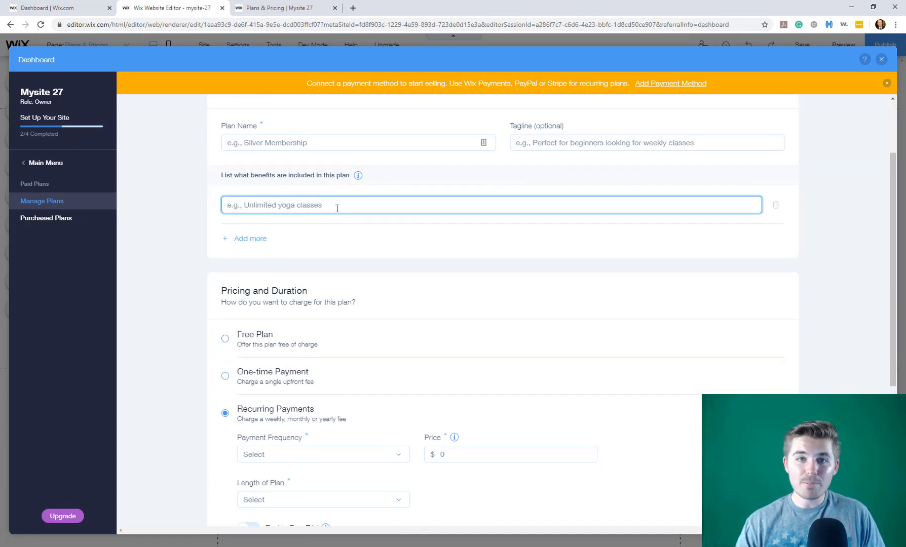
{"action": "scroll", "coordinate": [182, 249], "scroll_direction": "down", "scroll_amount": 1}
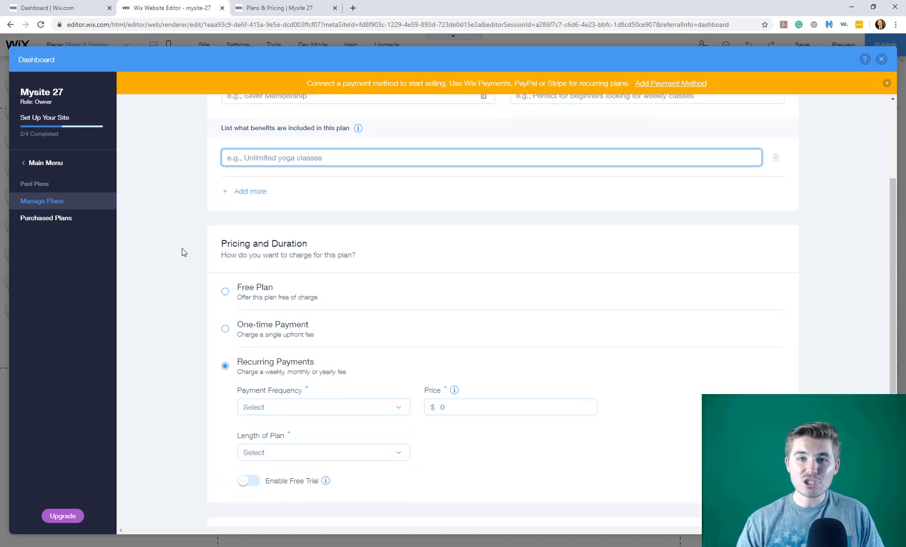
{"action": "scroll", "coordinate": [182, 248], "scroll_direction": "down", "scroll_amount": 1}
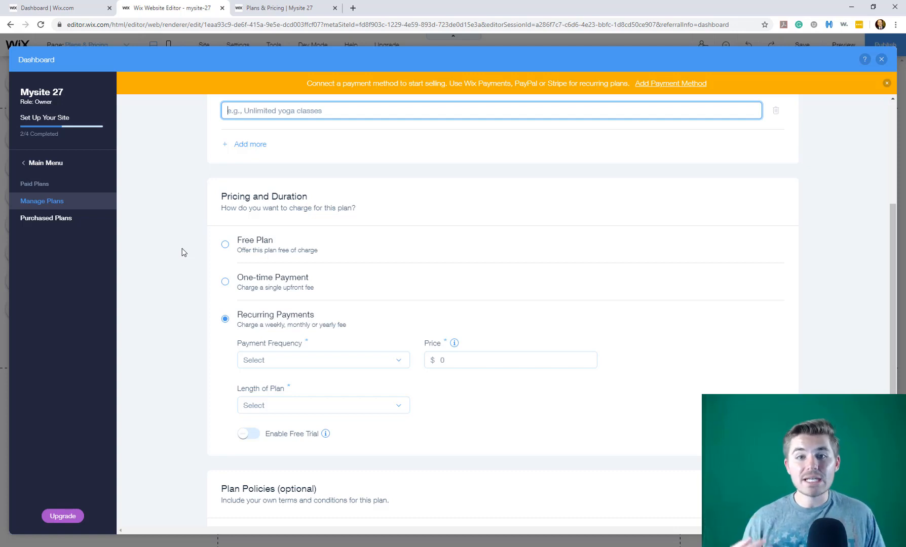
{"action": "left_click", "coordinate": [225, 283]}
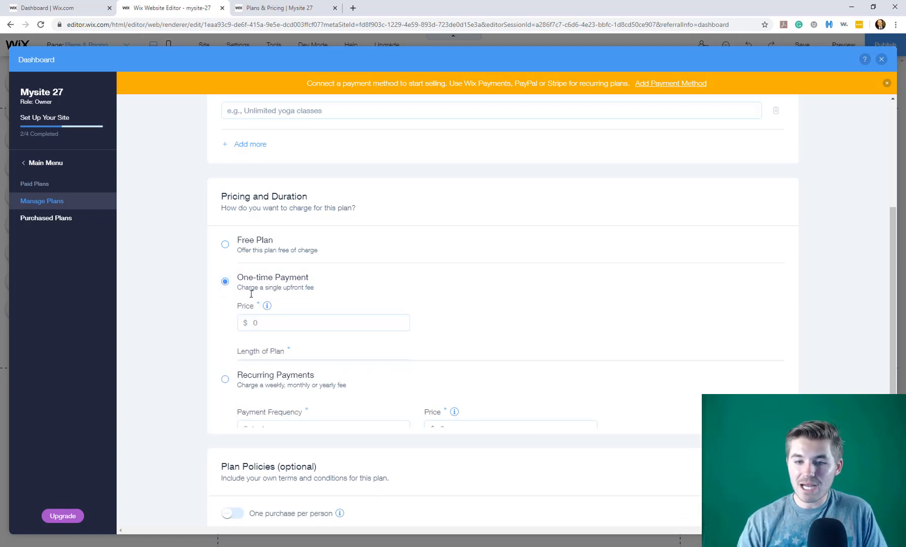
{"action": "left_click", "coordinate": [290, 322]}
{"action": "left_click", "coordinate": [332, 371]}
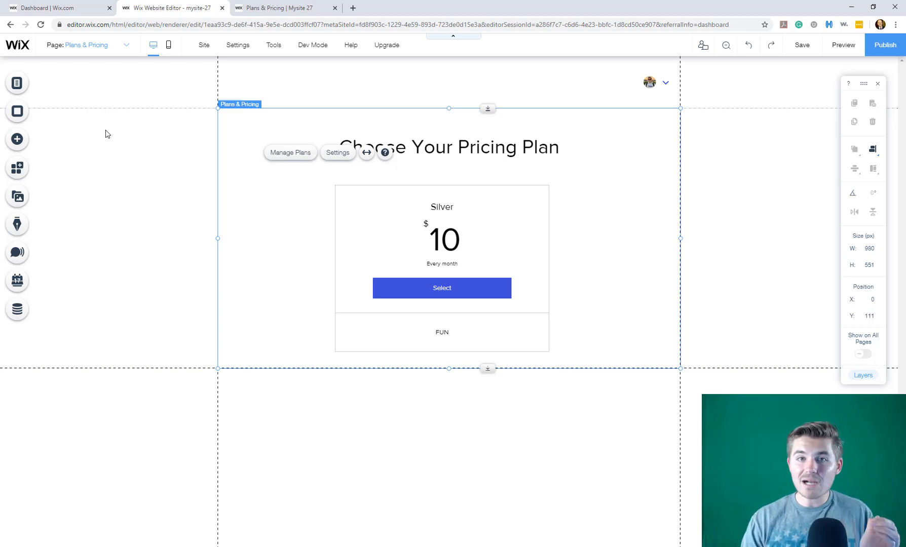
- Switch to the site dashboard and review the site member list, member permissions and page permissions
{"action": "left_click", "coordinate": [65, 8]}
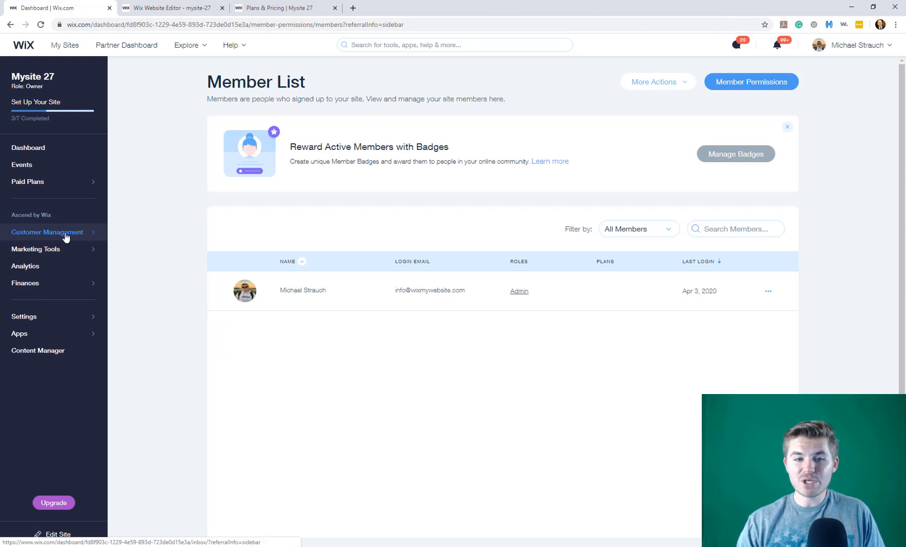
{"action": "left_click", "coordinate": [66, 235]}
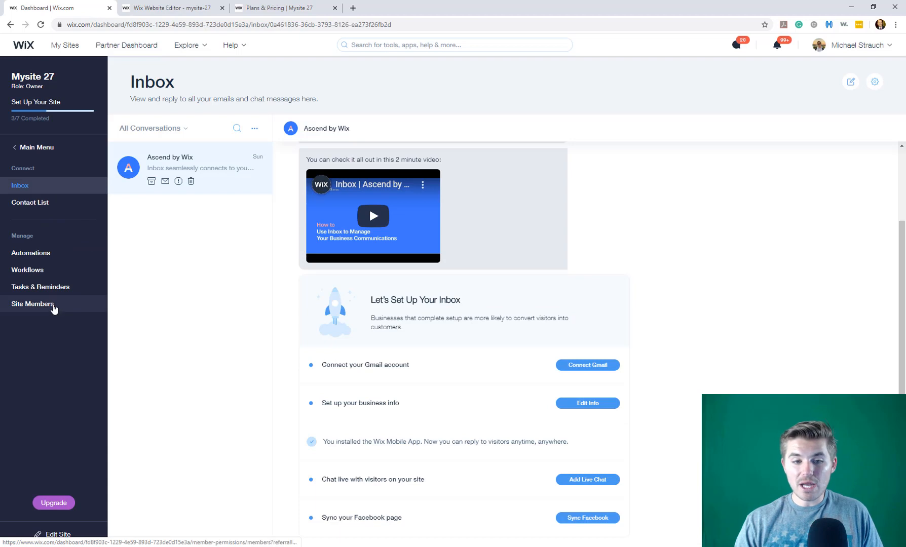
{"action": "left_click", "coordinate": [54, 309]}
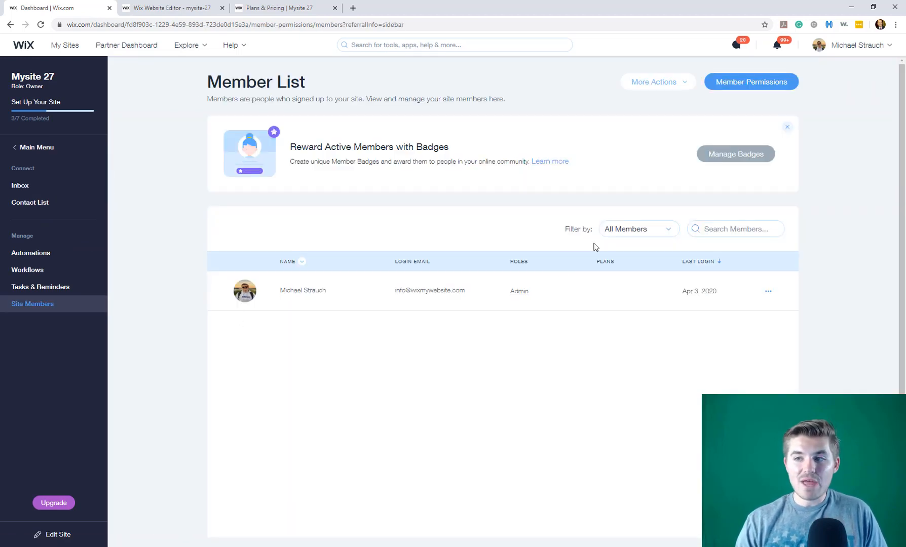
{"action": "left_click", "coordinate": [759, 90]}
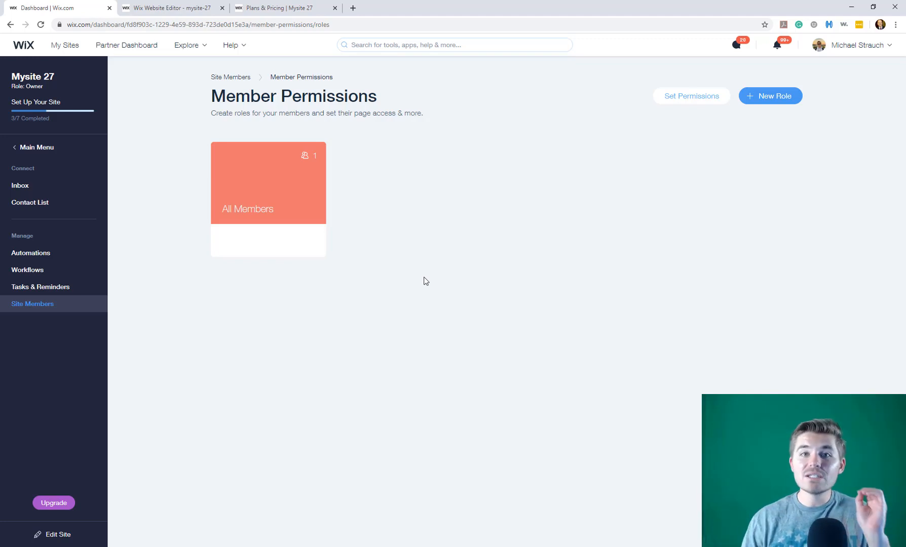
{"action": "left_click", "coordinate": [691, 101]}
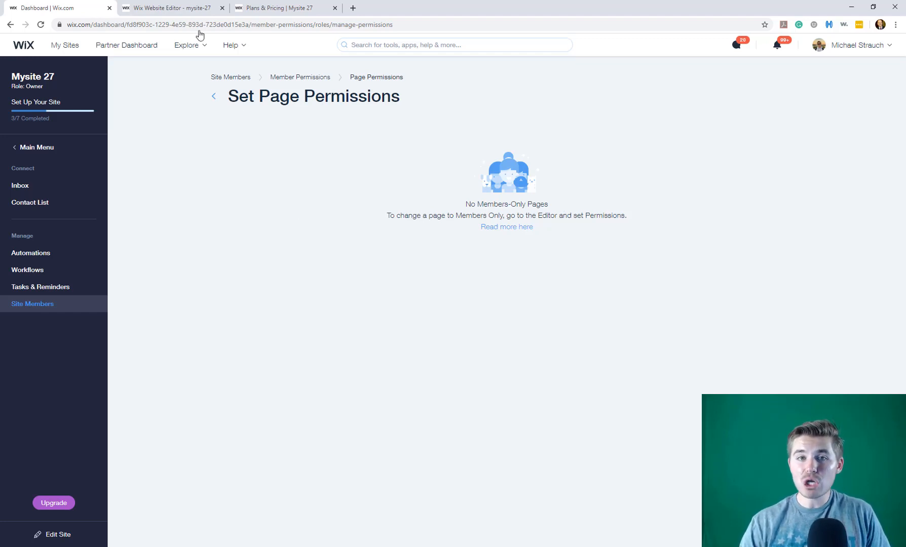
- Return to the website editor and add a new site page named Course Content
{"action": "left_click", "coordinate": [175, 9]}
{"action": "left_click", "coordinate": [171, 214]}
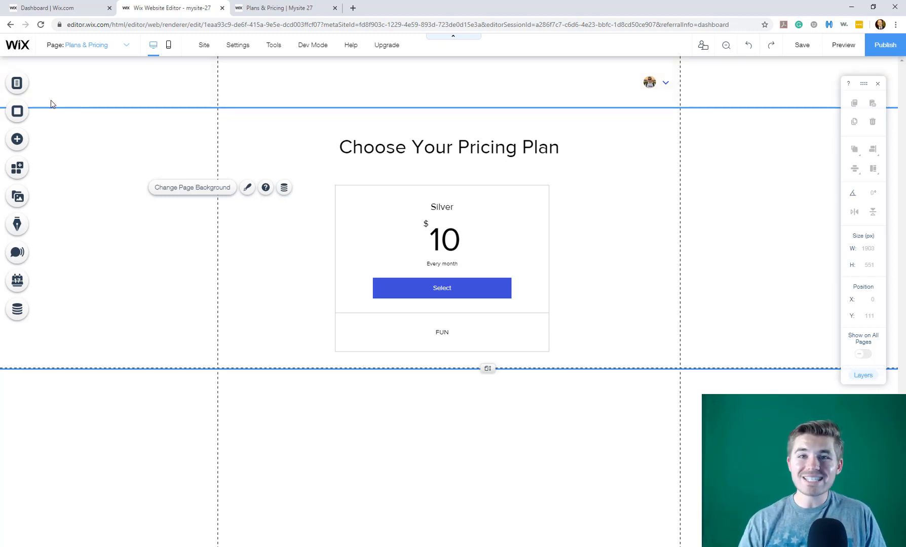
{"action": "left_click", "coordinate": [18, 83]}
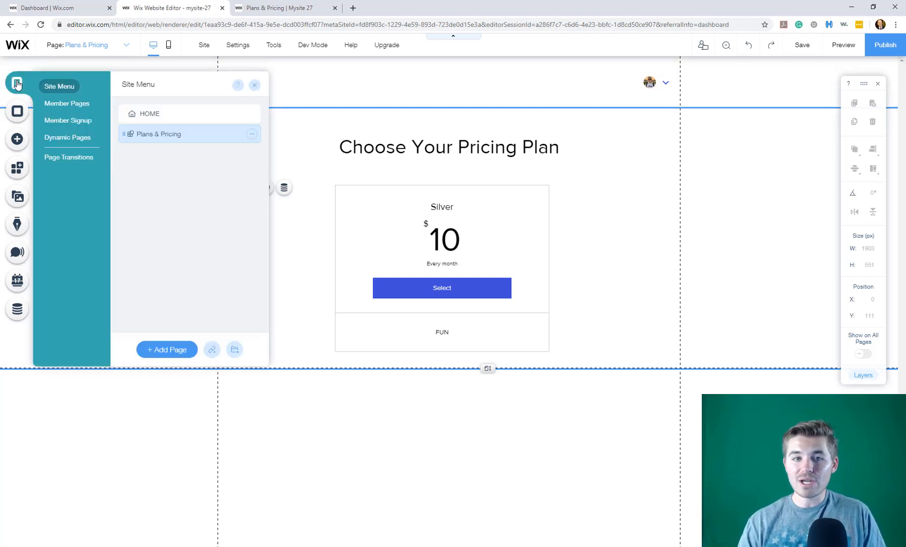
{"action": "left_click", "coordinate": [168, 350]}
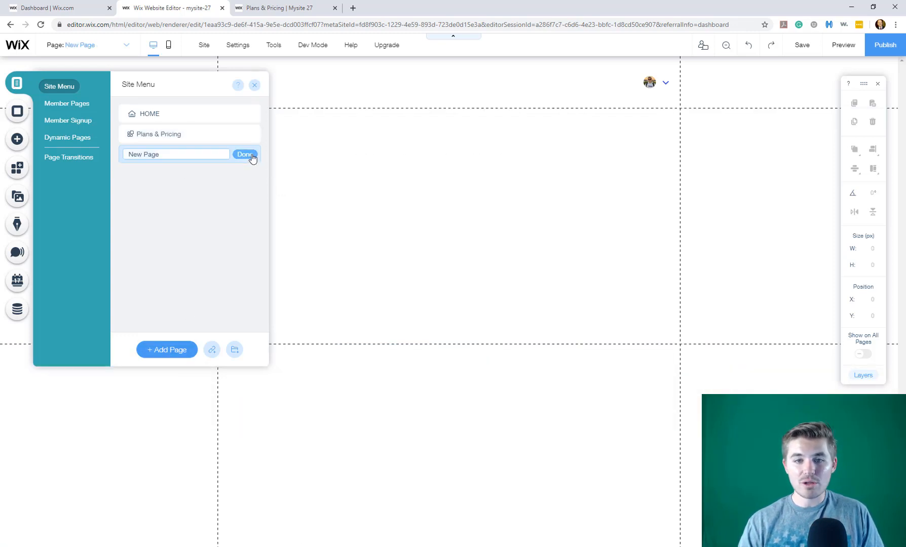
{"action": "type", "text": "Cours"}
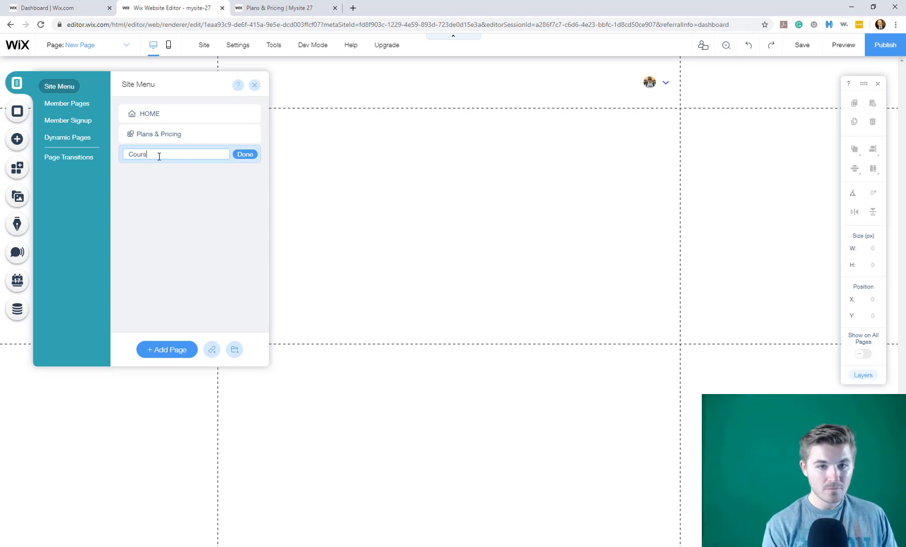
{"action": "type", "text": "e Content"}
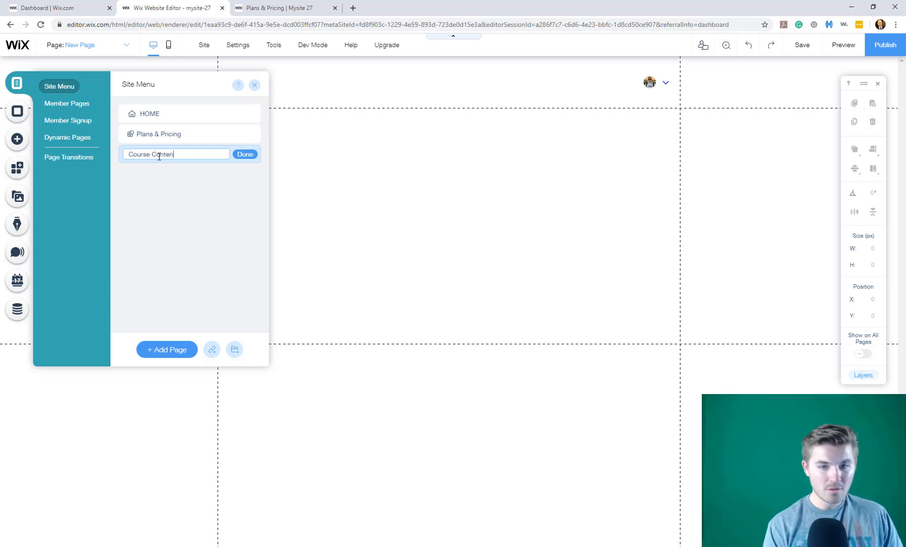
{"action": "left_click", "coordinate": [245, 154]}
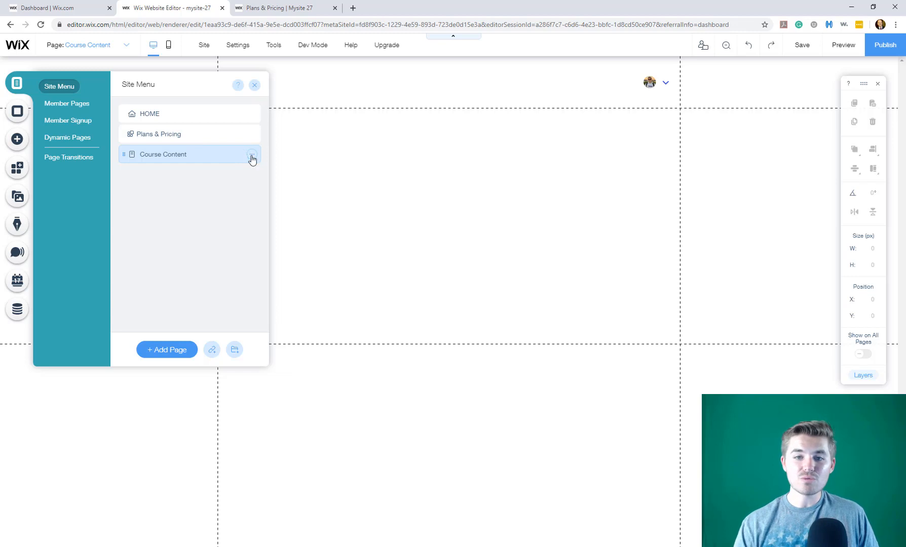
- Restrict viewing of the Course Content page to Members Only in its page settings
{"action": "left_click", "coordinate": [252, 156]}
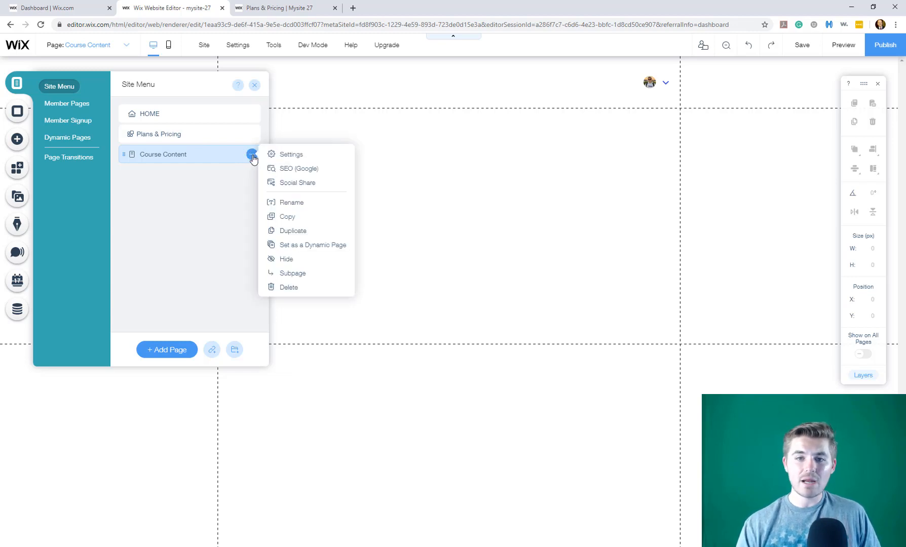
{"action": "left_click", "coordinate": [292, 155]}
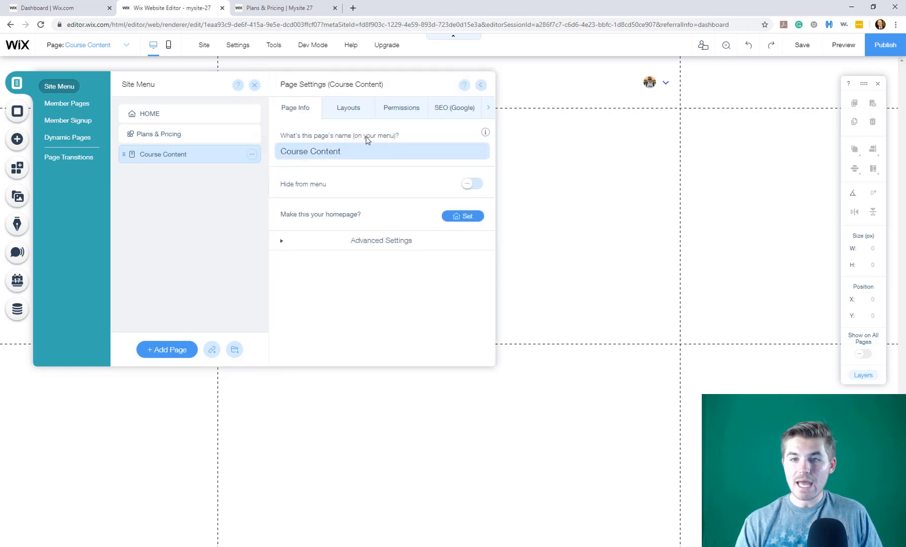
{"action": "left_click", "coordinate": [390, 117]}
{"action": "left_click", "coordinate": [452, 177]}
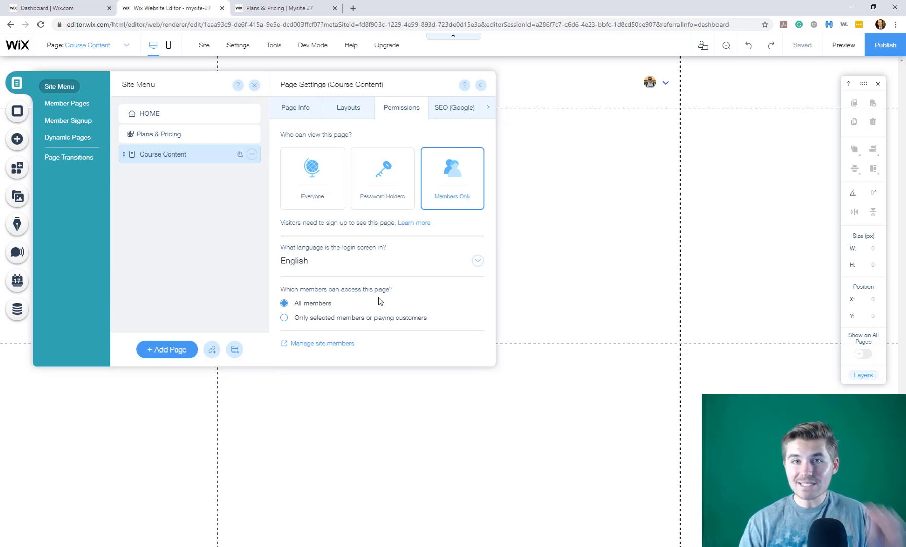
- Limit the Course Content page to only selected members or paying customers and grant access to the Silver Tier role
{"action": "left_click", "coordinate": [315, 319]}
{"action": "scroll", "coordinate": [375, 294], "scroll_direction": "down", "scroll_amount": 2}
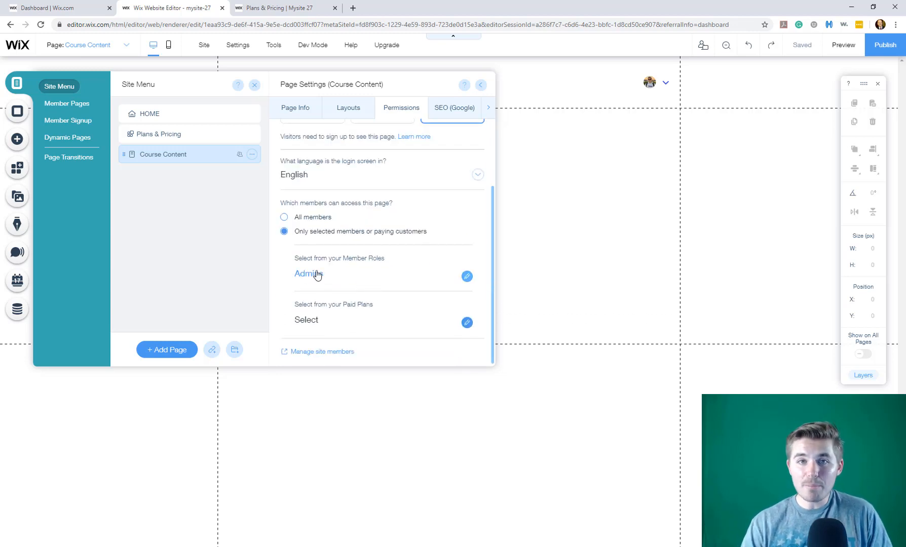
{"action": "left_click", "coordinate": [318, 276]}
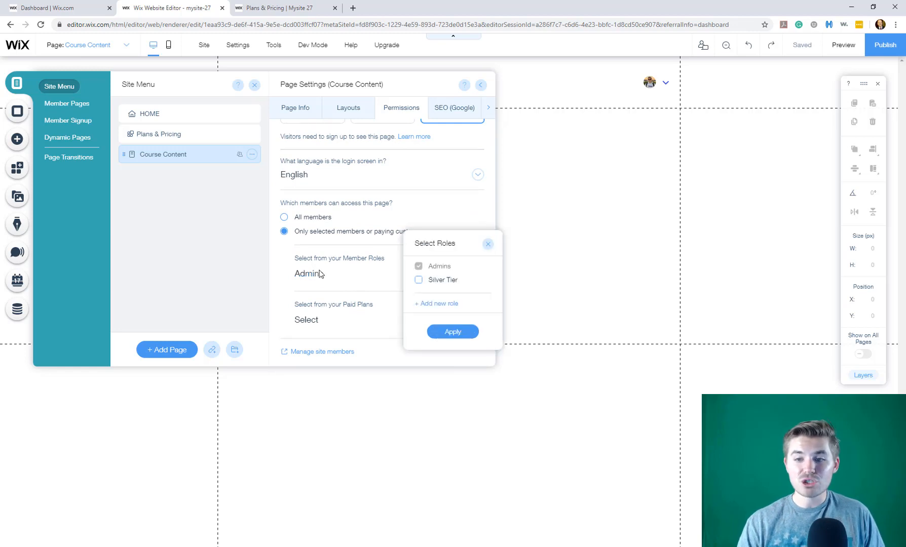
{"action": "left_click", "coordinate": [420, 281]}
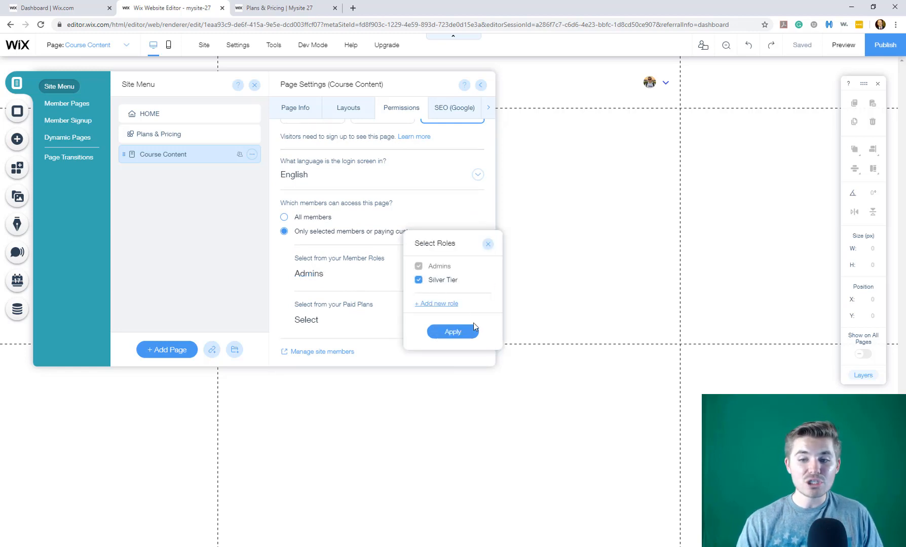
{"action": "left_click", "coordinate": [452, 332]}
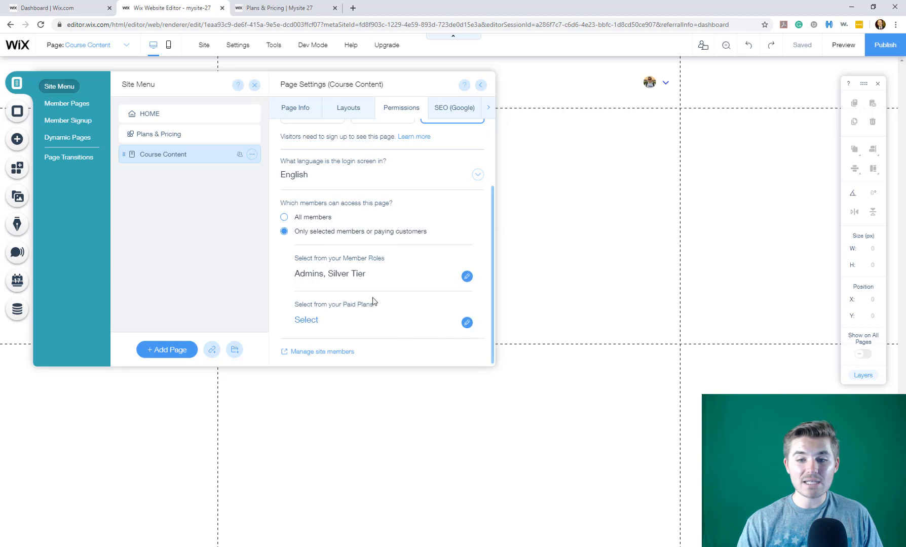
{"action": "left_click", "coordinate": [358, 276]}
{"action": "left_click", "coordinate": [358, 278]}
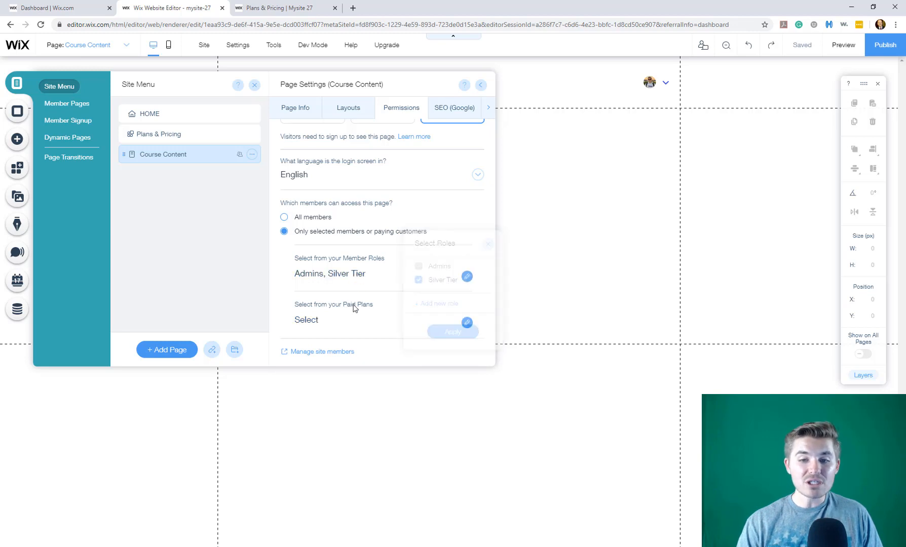
- Grant subscribers of the Silver paid plan access to the Course Content page
{"action": "left_click", "coordinate": [326, 323]}
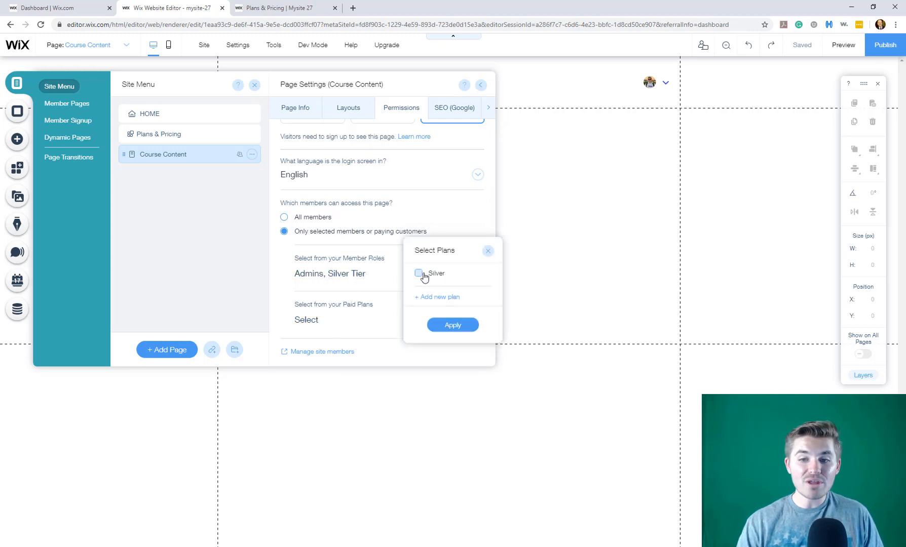
{"action": "left_click", "coordinate": [419, 274]}
{"action": "left_click", "coordinate": [462, 327]}
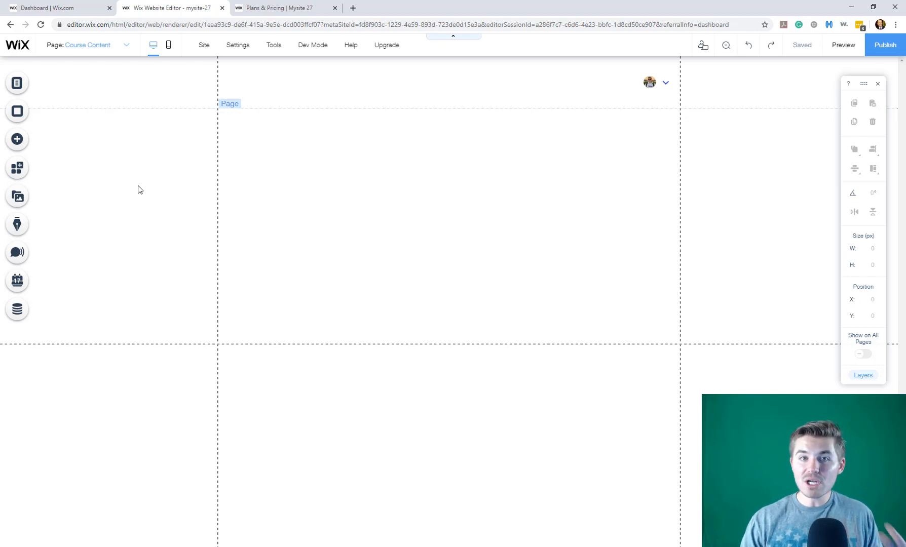
- Add a new site page named Course Content2
{"action": "left_click", "coordinate": [17, 83]}
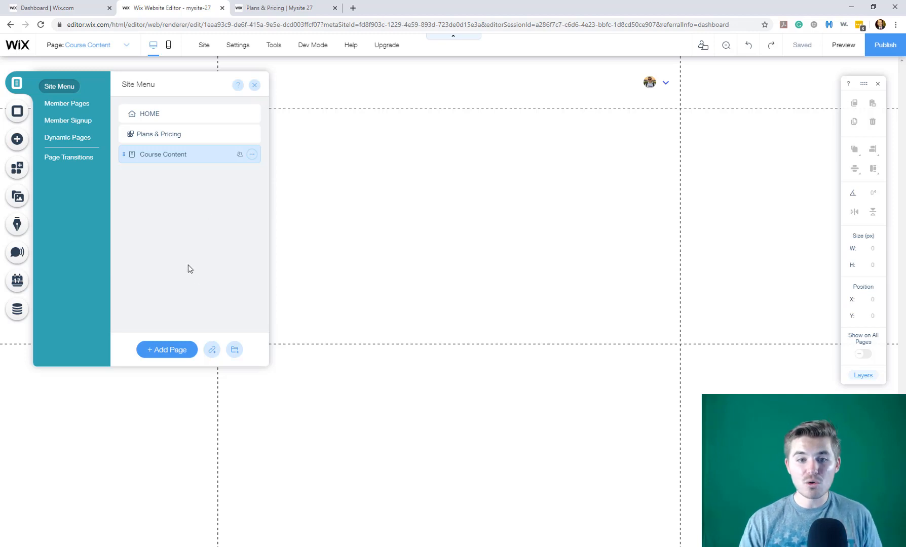
{"action": "left_click", "coordinate": [187, 353]}
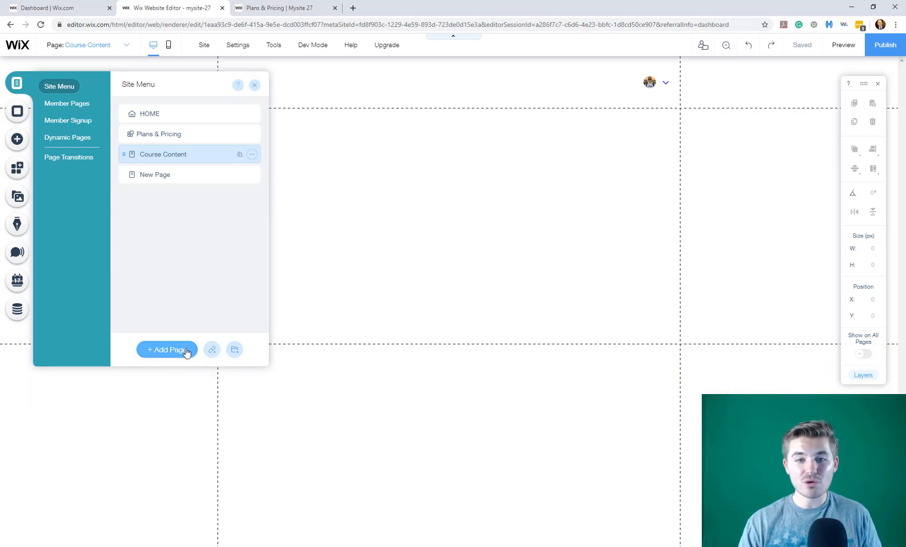
{"action": "double_click", "coordinate": [176, 178]}
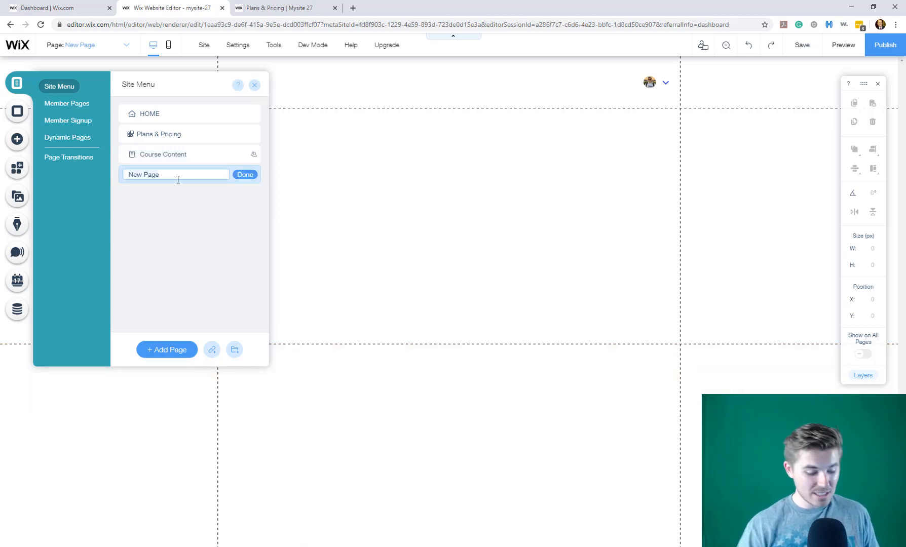
{"action": "type", "text": "Course "}
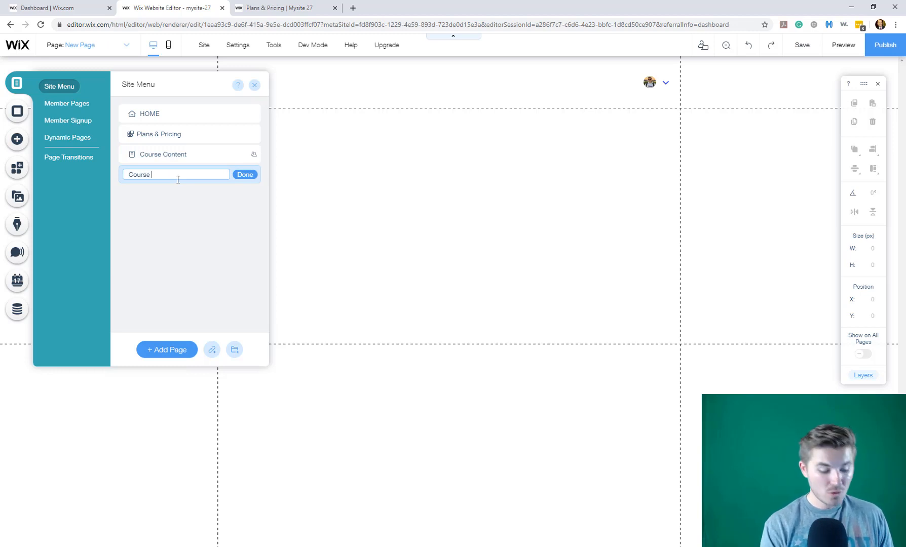
{"action": "type", "text": "Contwen"}
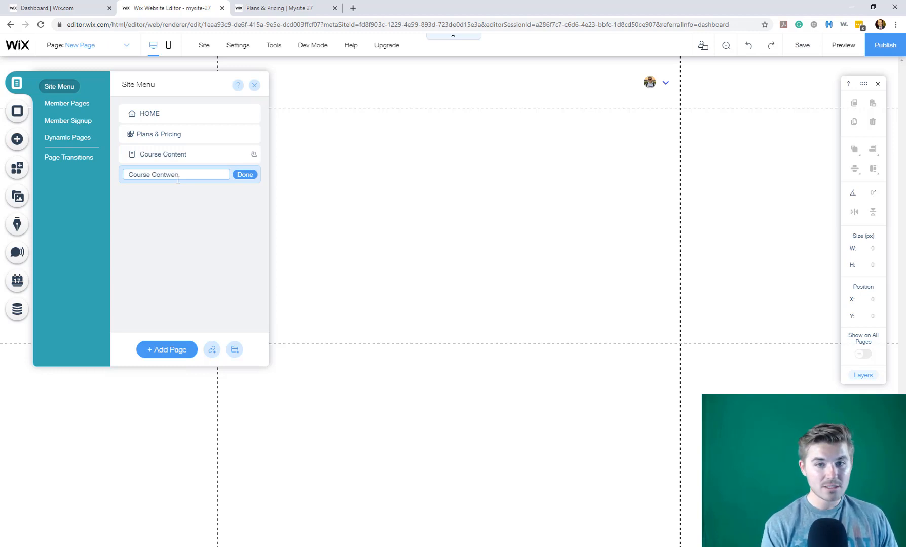
{"action": "key", "text": "BackSpace"}
{"action": "key", "text": "BackSpace"}
{"action": "key", "text": "BackSpace"}
{"action": "type", "text": "e Content2"}
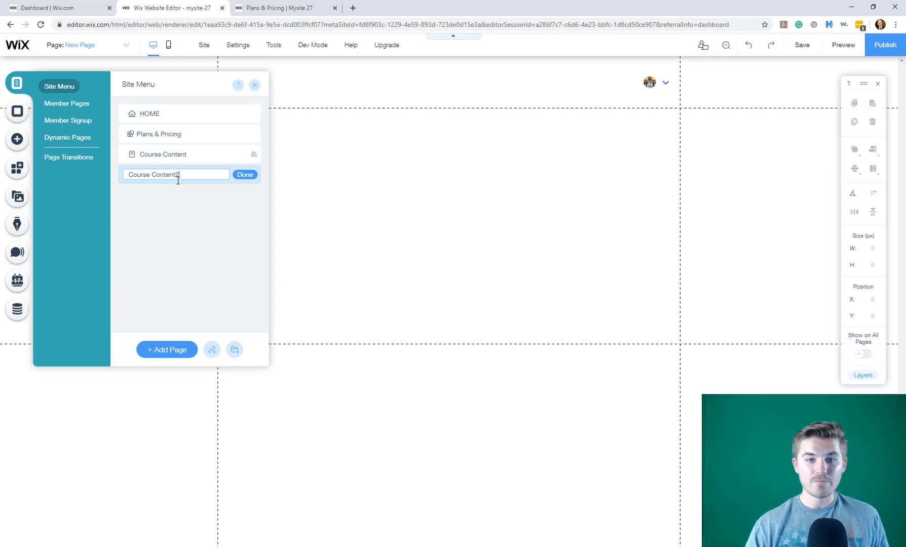
{"action": "left_click", "coordinate": [245, 174]}
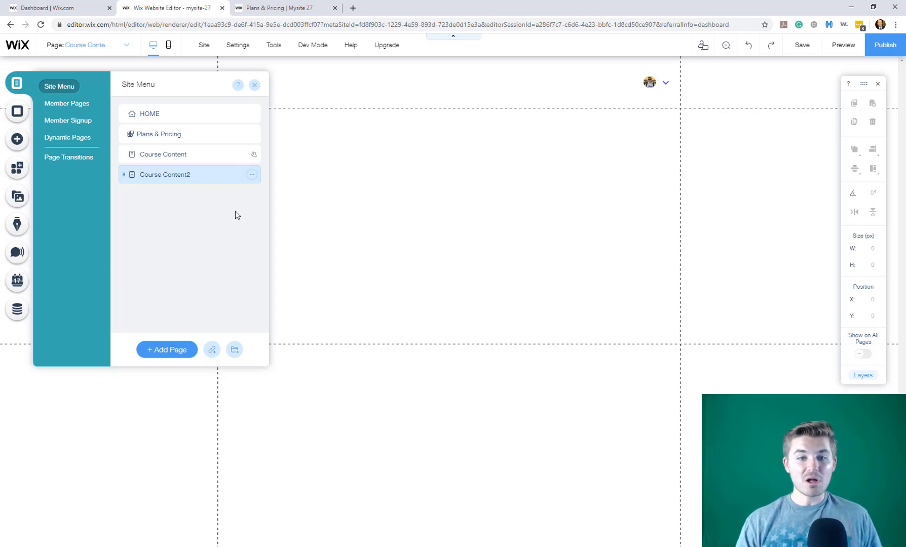
- Set the Course Content2 page to Members Only, limited to selected members or paying customers, and open its paid plan selection
{"action": "left_click", "coordinate": [251, 176]}
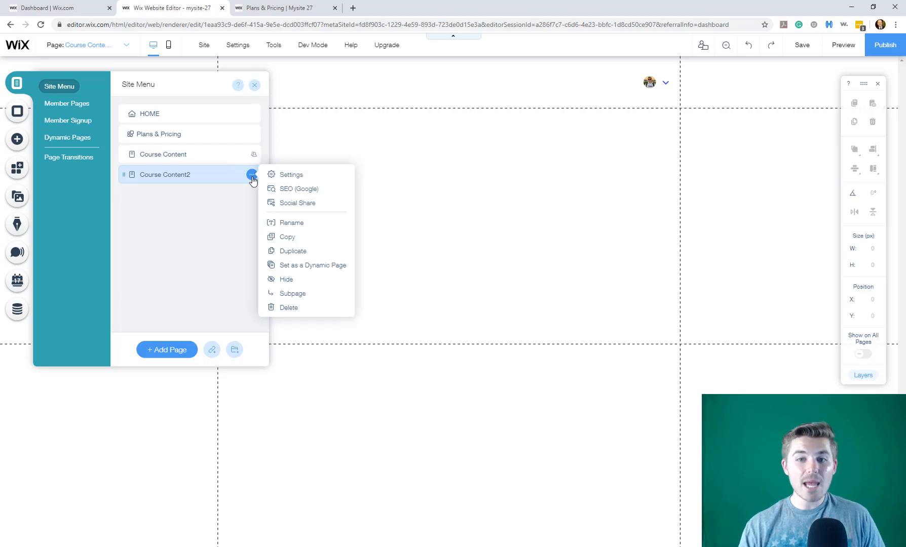
{"action": "left_click", "coordinate": [291, 174]}
{"action": "left_click", "coordinate": [400, 107]}
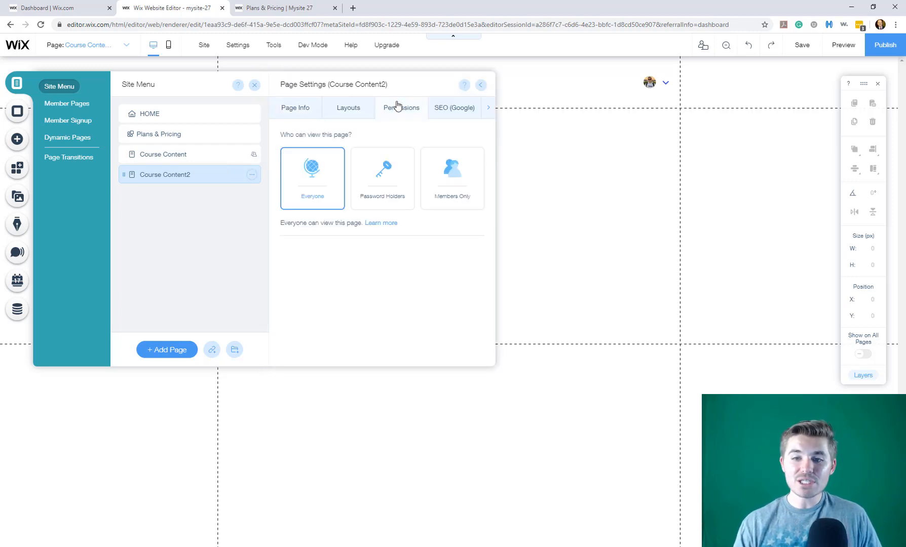
{"action": "left_click", "coordinate": [466, 188]}
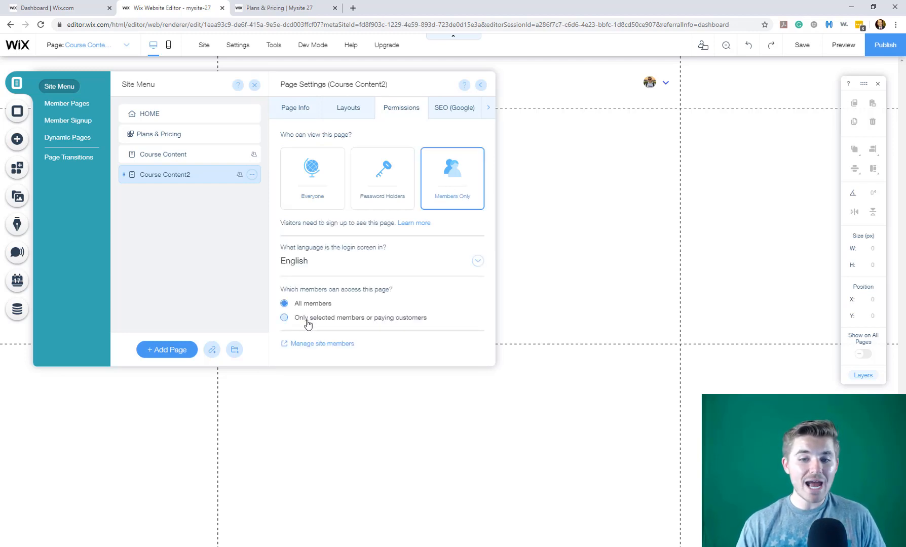
{"action": "left_click", "coordinate": [284, 318]}
{"action": "scroll", "coordinate": [380, 304], "scroll_direction": "down", "scroll_amount": 2}
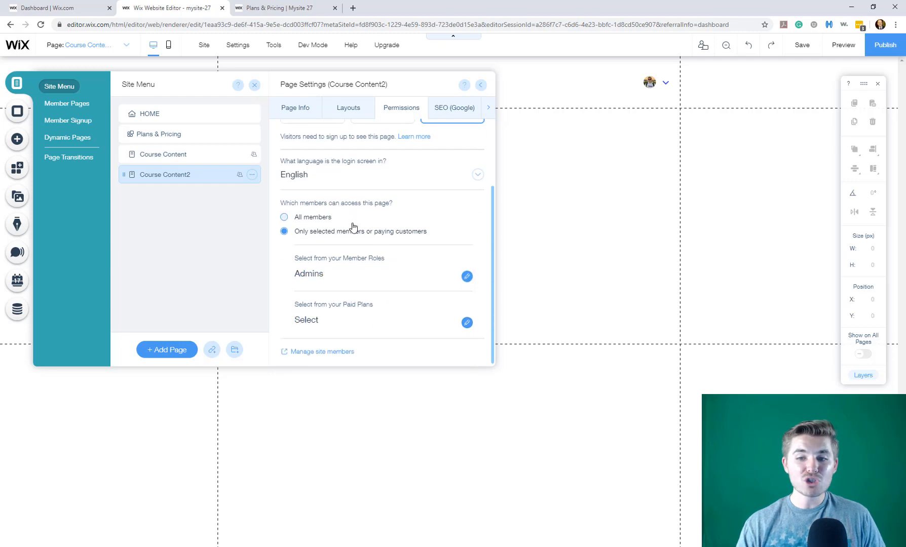
{"action": "left_click", "coordinate": [331, 320]}
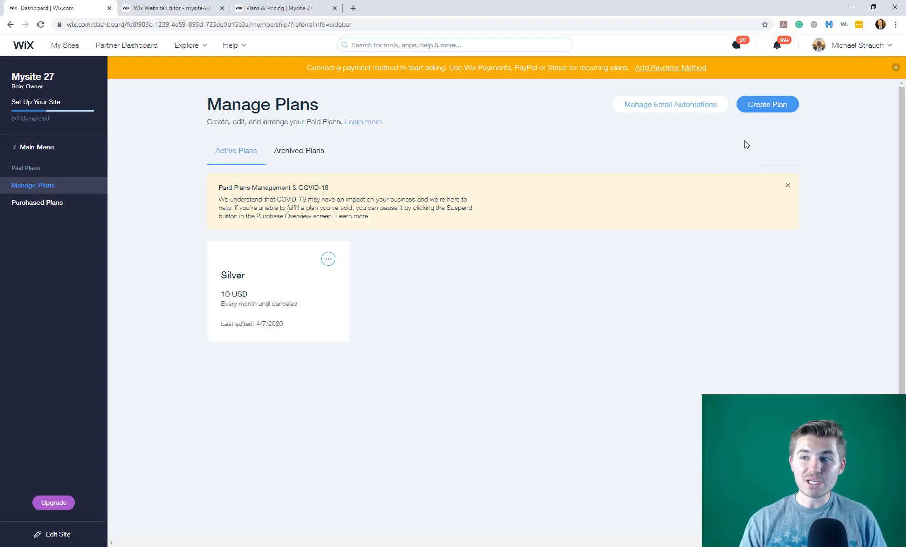
- Start a new paid plan, enable its free trial and review the available trial lengths
{"action": "left_click", "coordinate": [760, 108]}
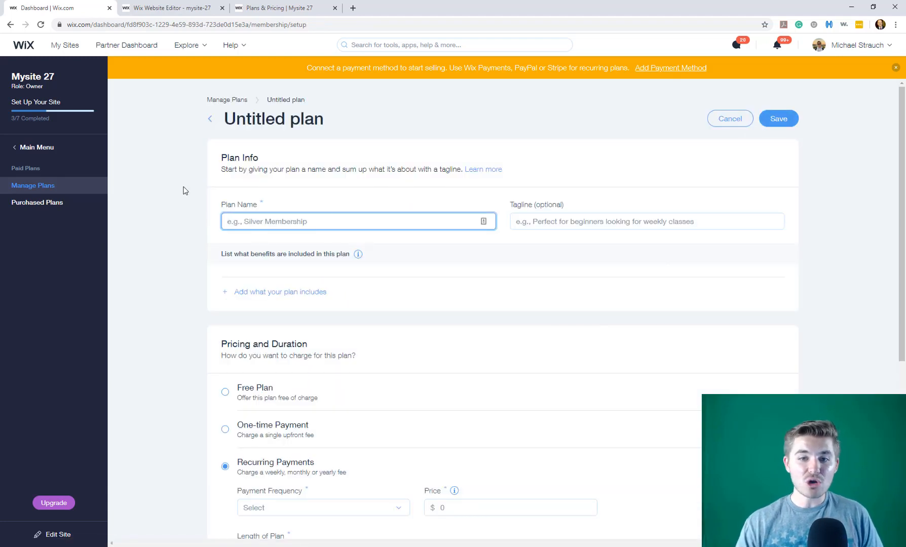
{"action": "scroll", "coordinate": [186, 191], "scroll_direction": "down", "scroll_amount": 2}
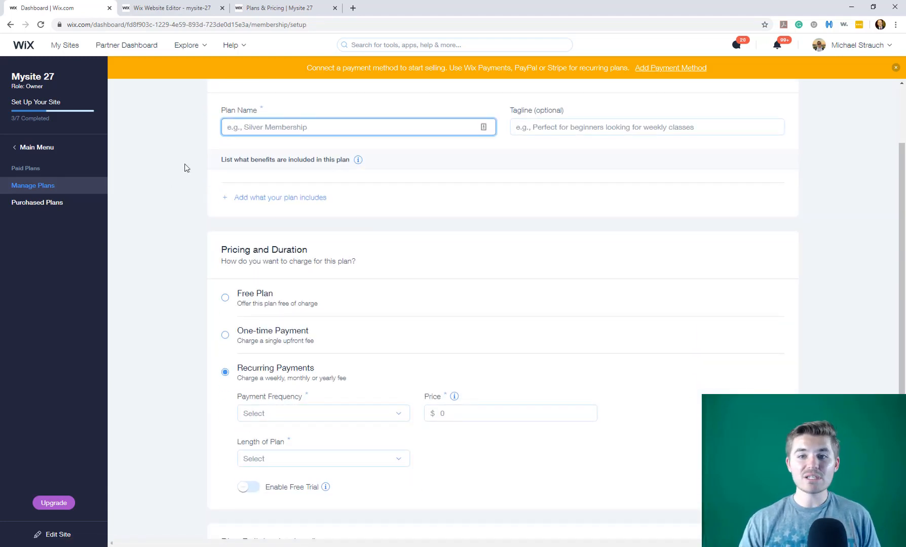
{"action": "scroll", "coordinate": [200, 225], "scroll_direction": "down", "scroll_amount": 2}
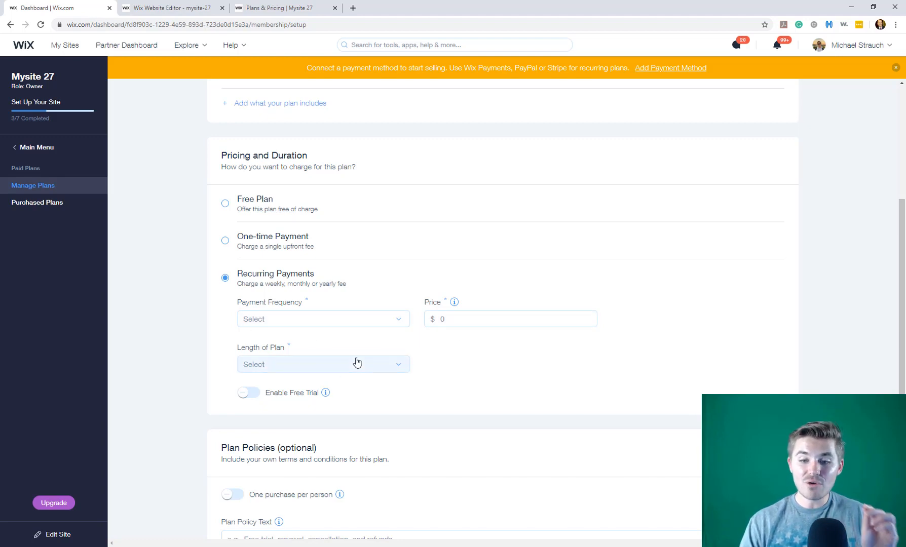
{"action": "left_click", "coordinate": [248, 393]}
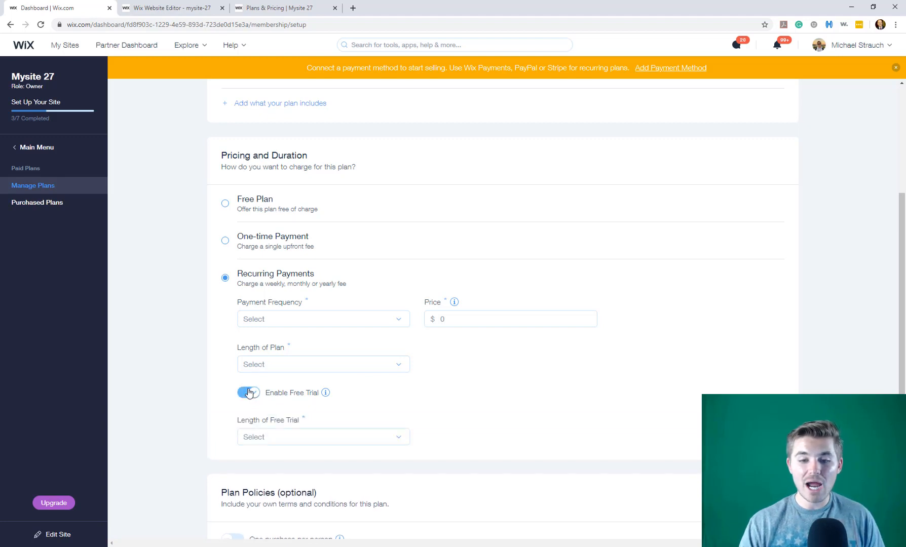
{"action": "left_click", "coordinate": [344, 442]}
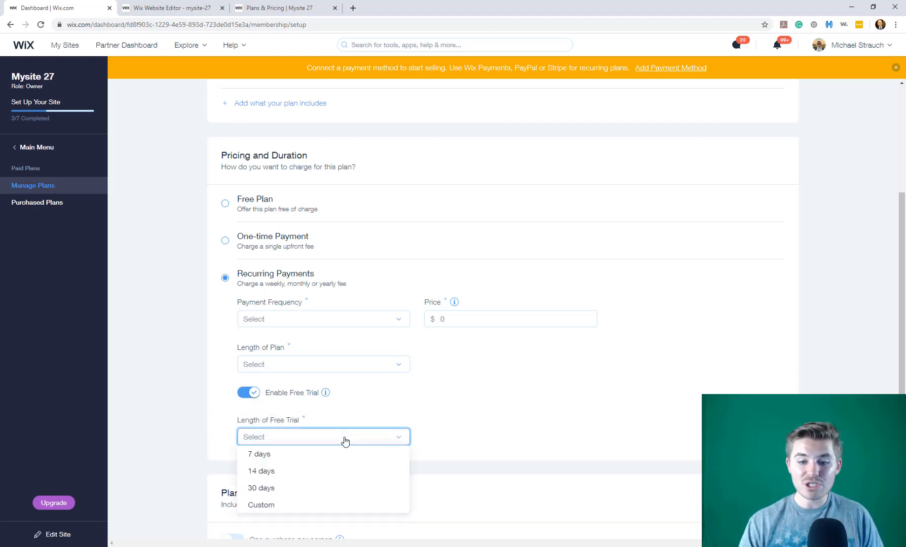
{"action": "scroll", "coordinate": [362, 423], "scroll_direction": "down", "scroll_amount": 1}
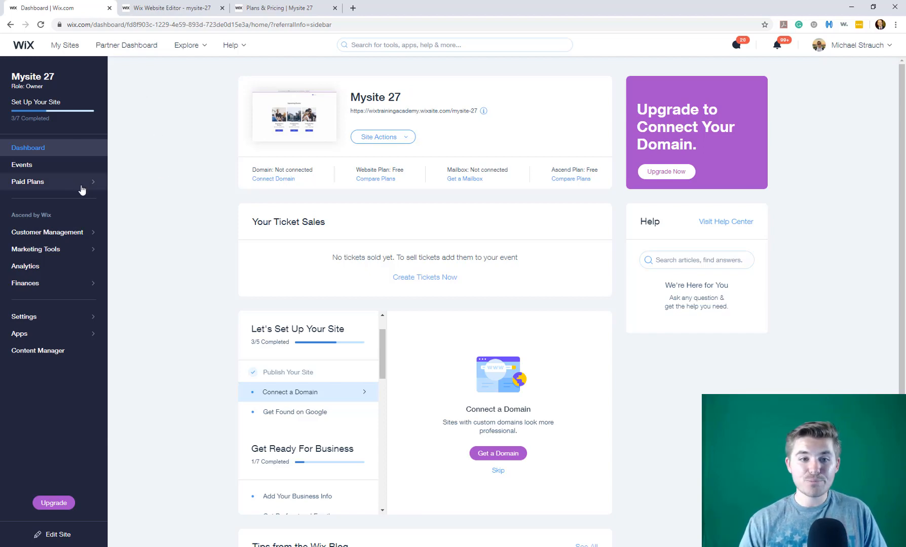
- Open the site's paid plans and review the Purchased Plans page with its statistics and purchase list
{"action": "left_click", "coordinate": [54, 184]}
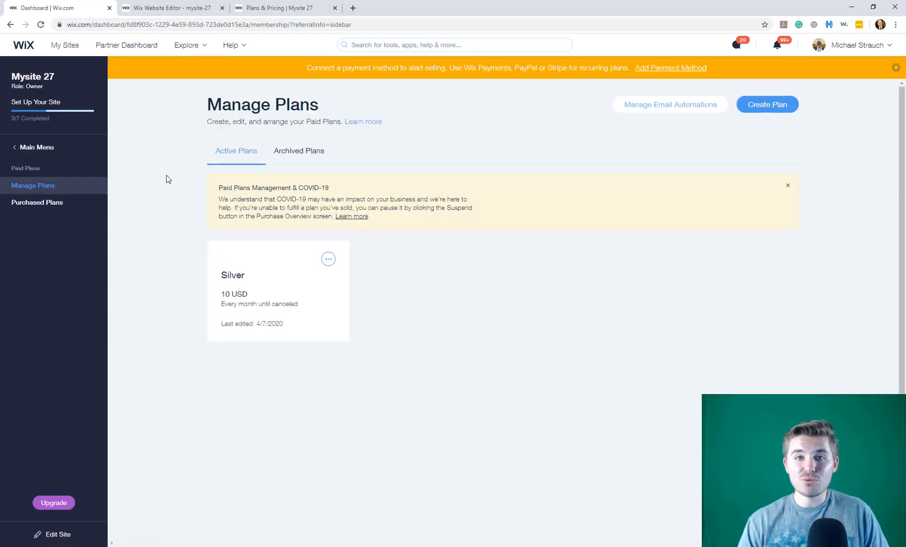
{"action": "left_click", "coordinate": [43, 206]}
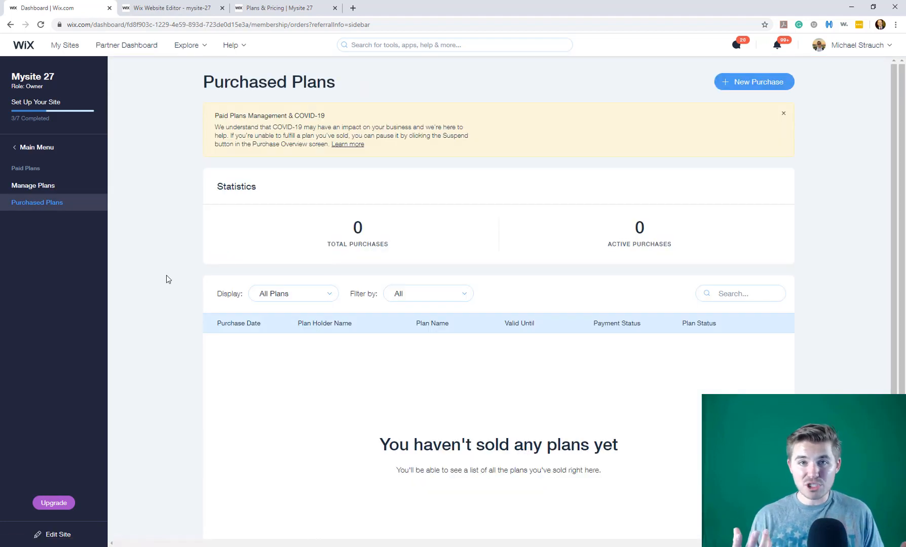
{"action": "scroll", "coordinate": [224, 349], "scroll_direction": "down", "scroll_amount": 3}
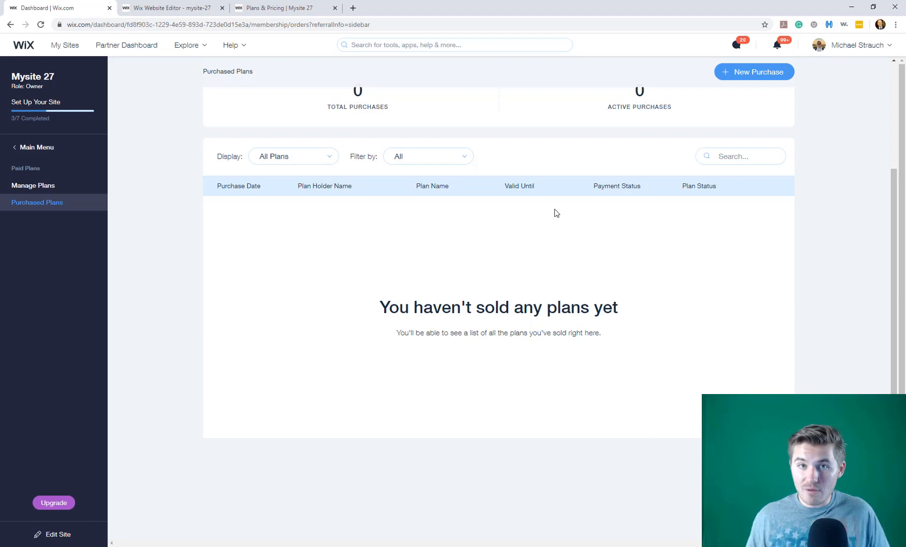
{"action": "scroll", "coordinate": [556, 213], "scroll_direction": "up", "scroll_amount": 3}
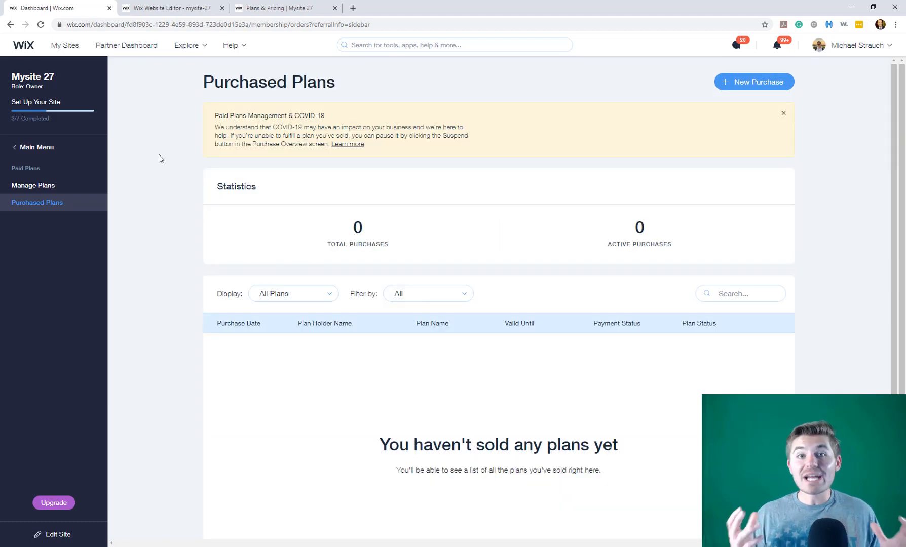